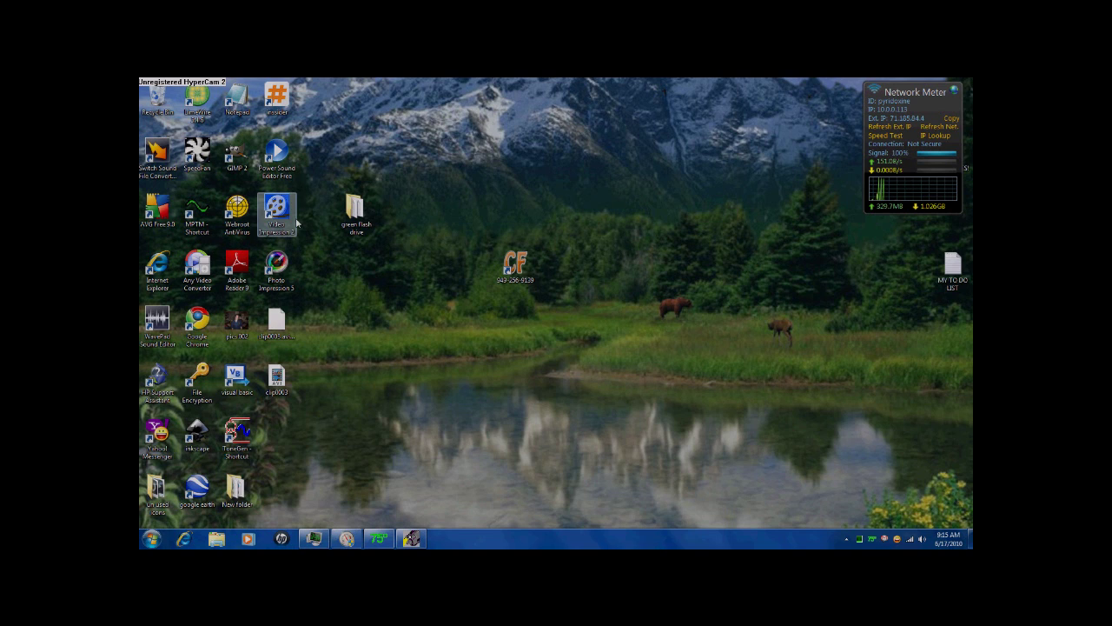
# Launch WavePad and open the Roll Over Beethoven2 song file.
pyautogui.doubleClick(154, 324)
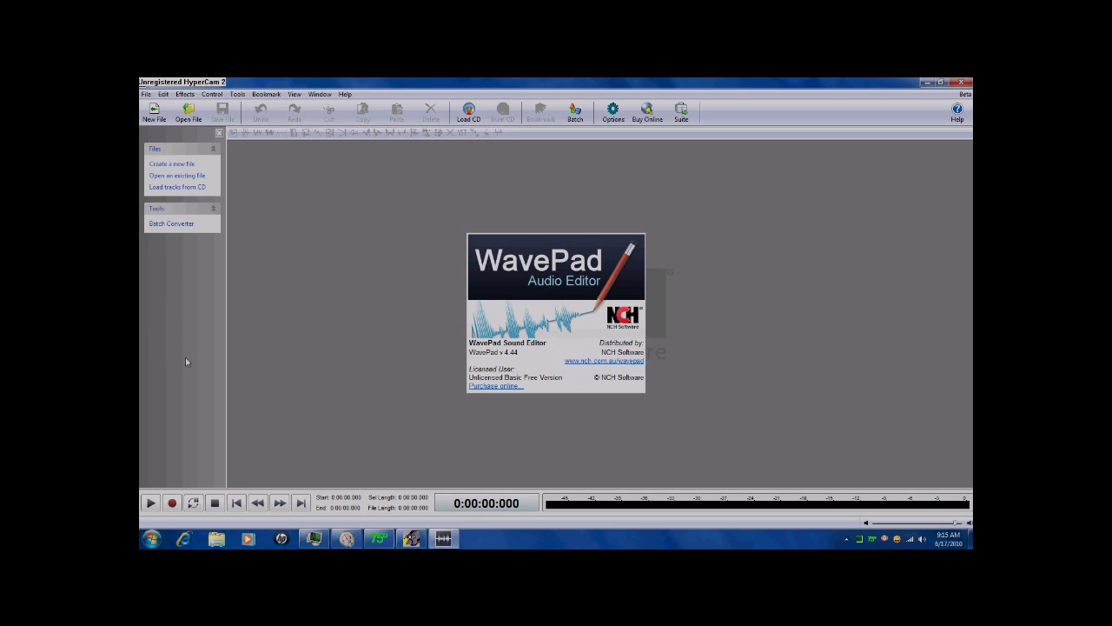
pyautogui.click(186, 174)
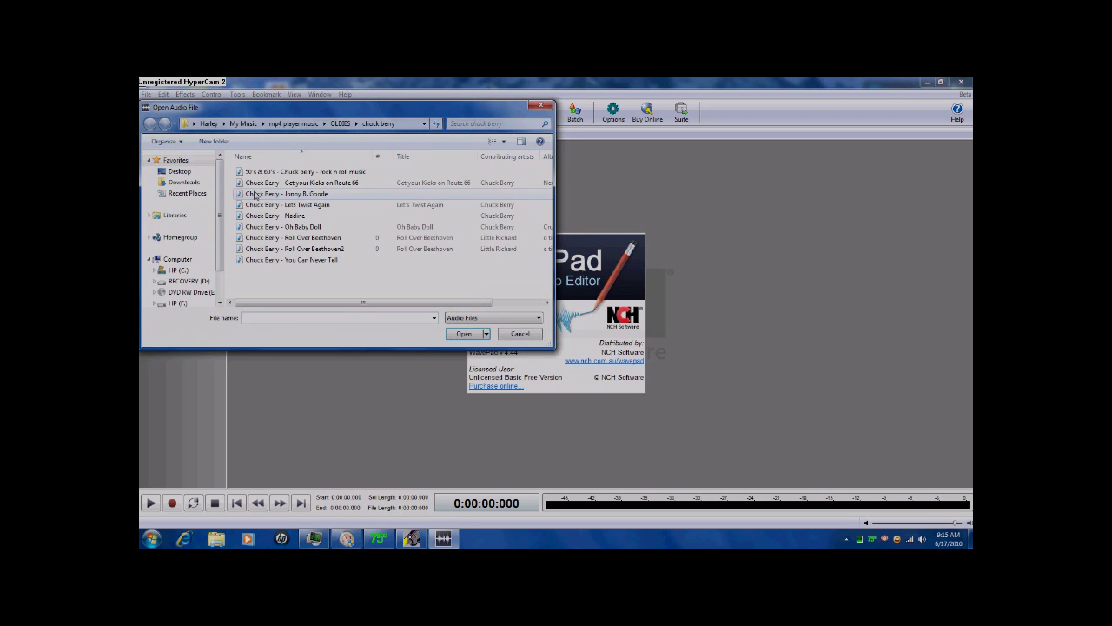
pyautogui.click(326, 248)
pyautogui.click(464, 334)
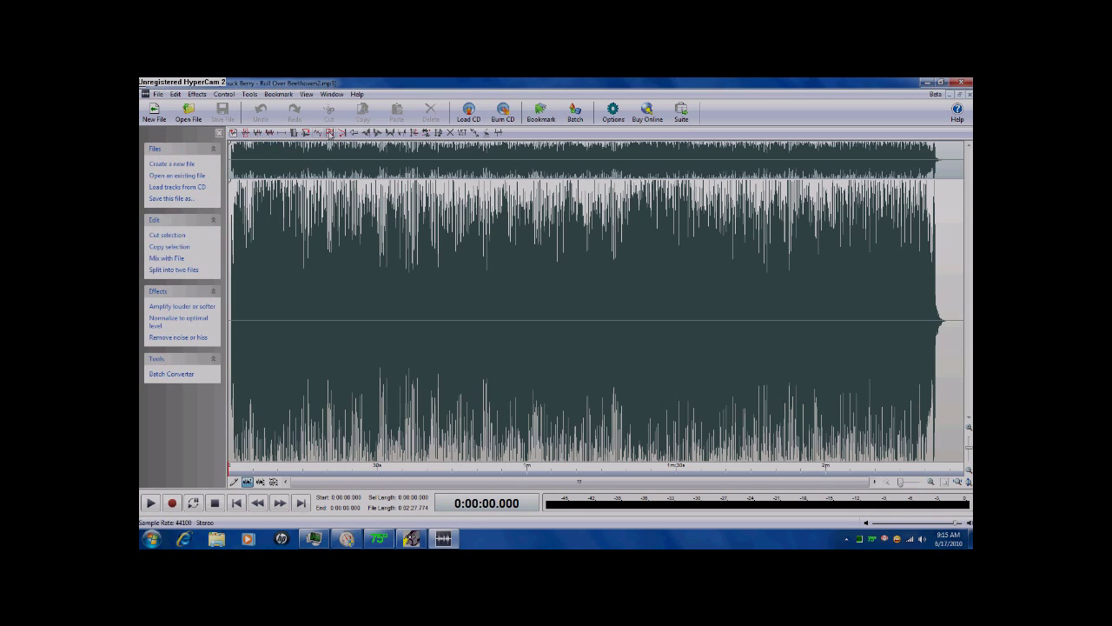
# Preview the Echo effect with gain raised from 40 to 55, then cancel it.
pyautogui.click(329, 132)
pyautogui.click(477, 361)
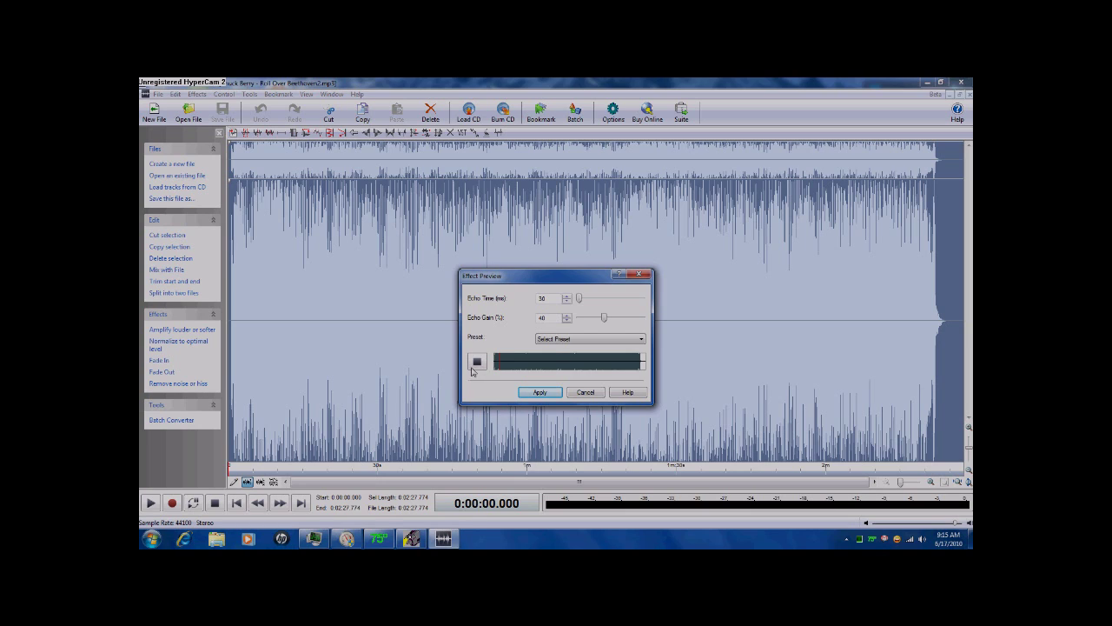
pyautogui.moveTo(604, 319); pyautogui.dragTo(626, 322)
pyautogui.click(587, 393)
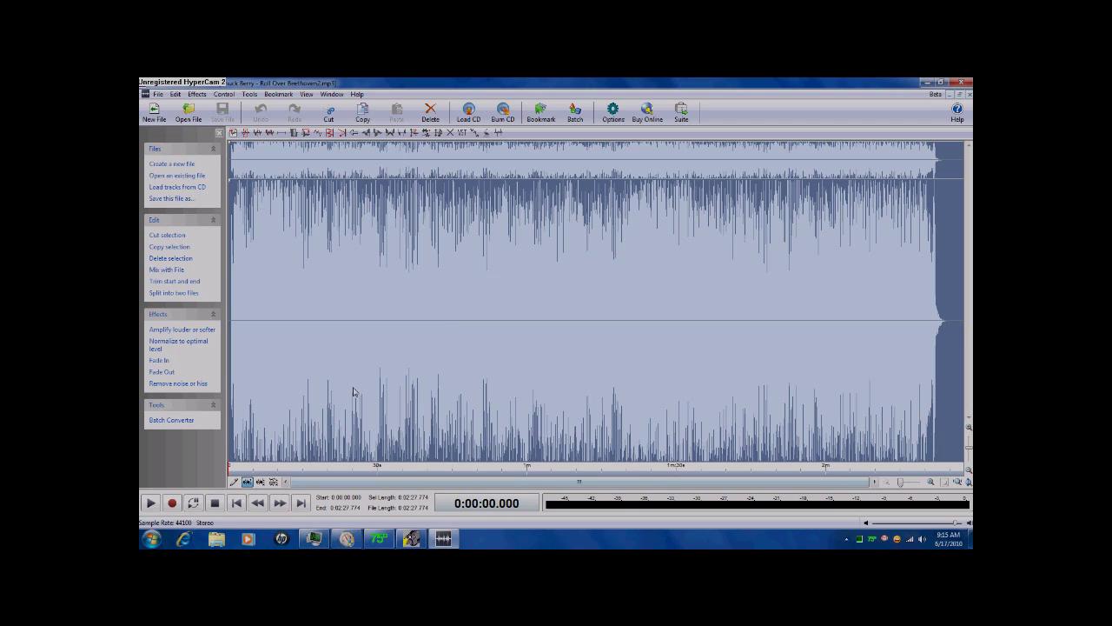
# Open the Equalizer from the Effects menu, move its preview window higher, and play the preview.
pyautogui.click(175, 94)
pyautogui.moveTo(197, 94)
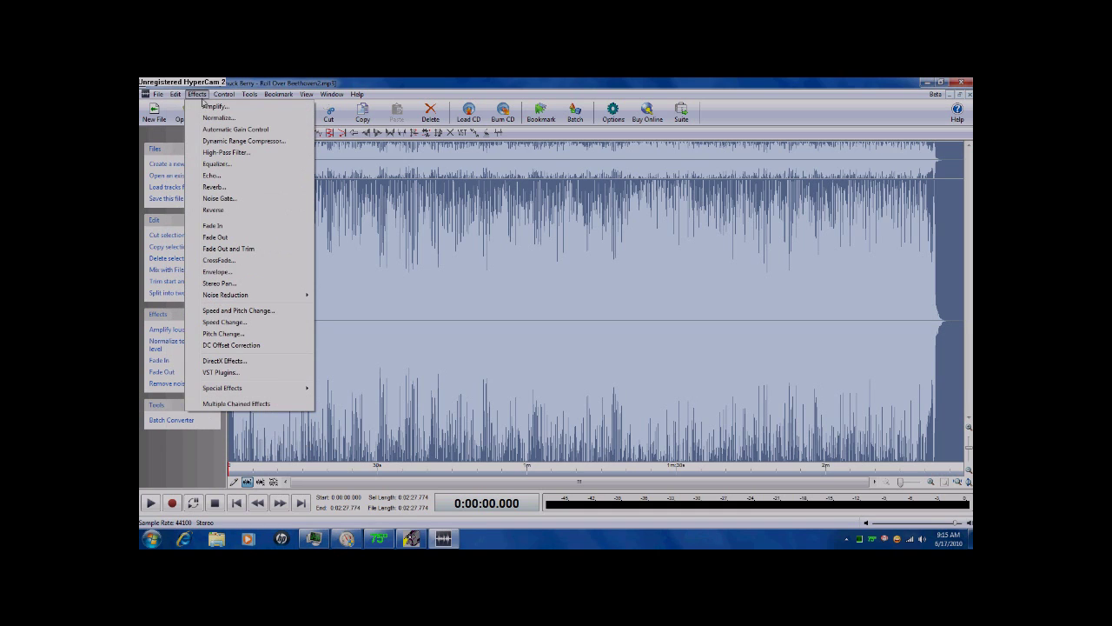
pyautogui.click(223, 166)
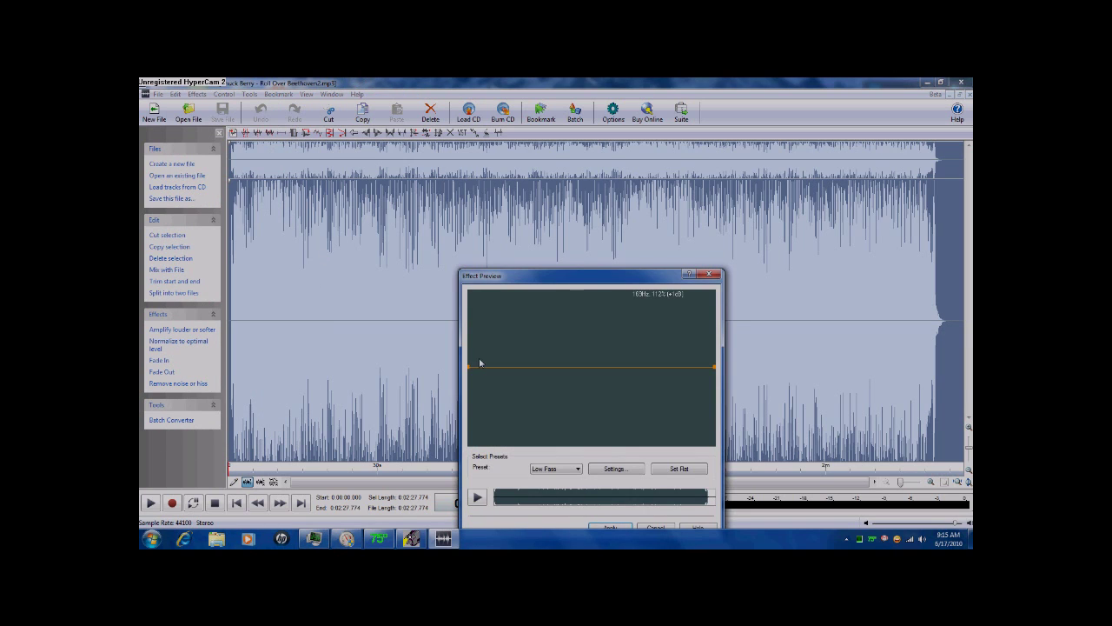
pyautogui.moveTo(582, 270); pyautogui.dragTo(566, 199)
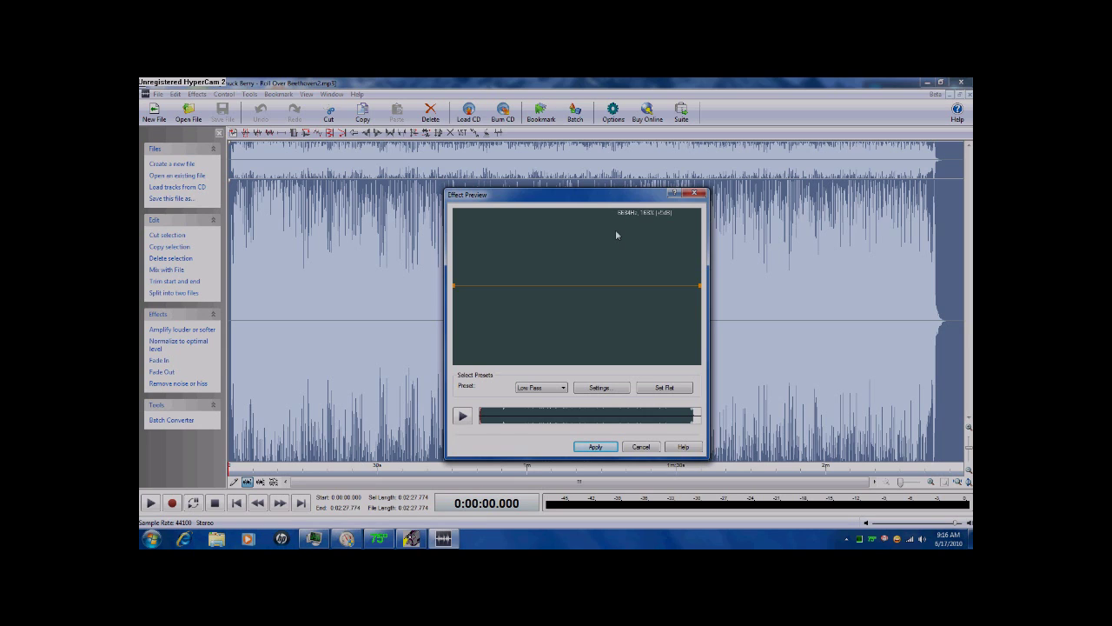
pyautogui.click(462, 415)
# Shape the EQ curve with dips at the low end and around 288Hz, boost treble to about 187%, then close.
pyautogui.moveTo(481, 286); pyautogui.dragTo(469, 354)
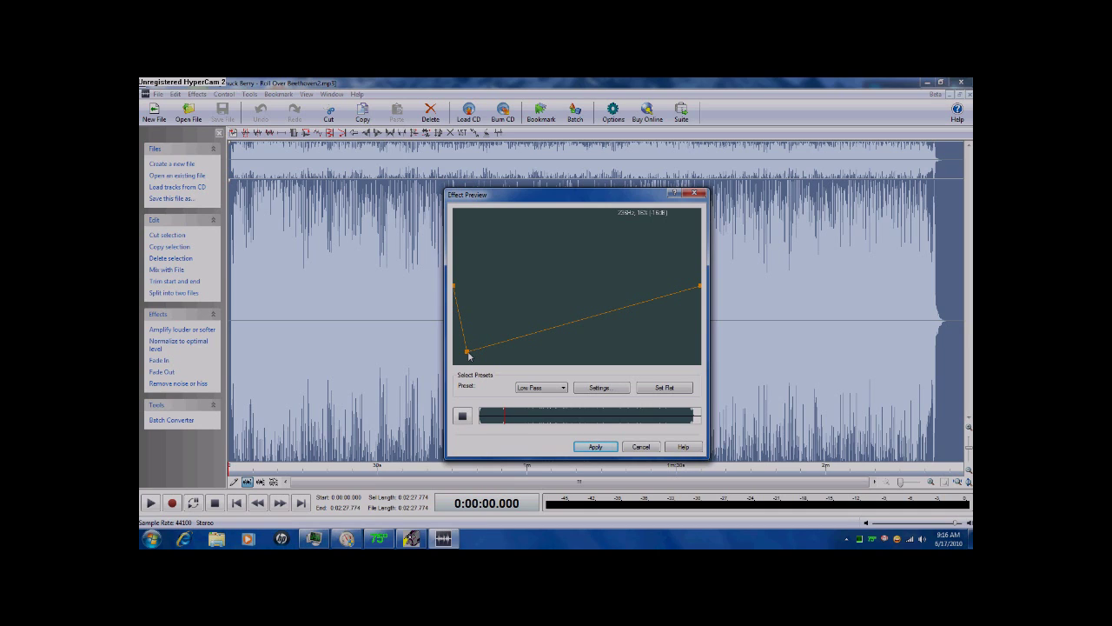
pyautogui.moveTo(468, 354); pyautogui.dragTo(465, 220)
pyautogui.moveTo(465, 219); pyautogui.dragTo(679, 364)
pyautogui.moveTo(481, 309); pyautogui.dragTo(460, 361)
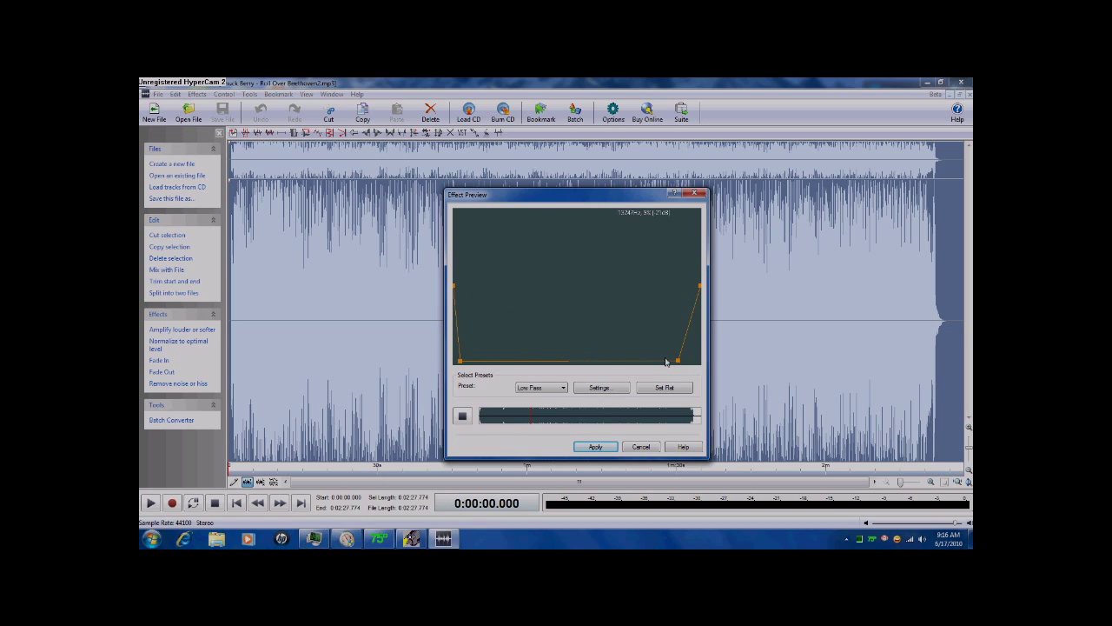
pyautogui.moveTo(680, 362); pyautogui.dragTo(687, 227)
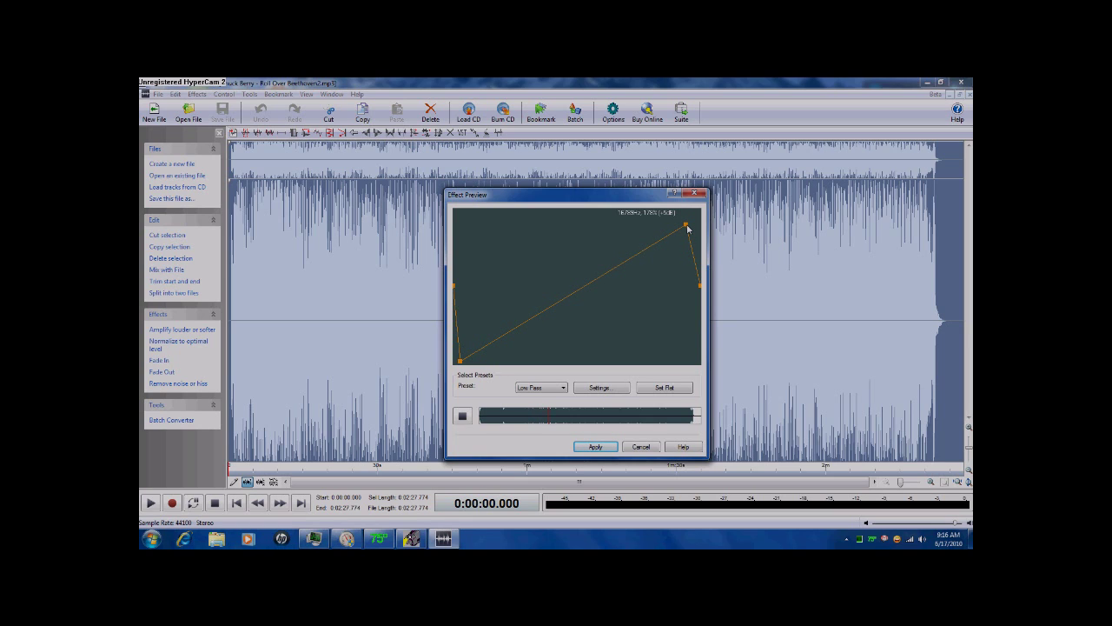
pyautogui.moveTo(687, 228); pyautogui.dragTo(678, 244)
pyautogui.click(641, 447)
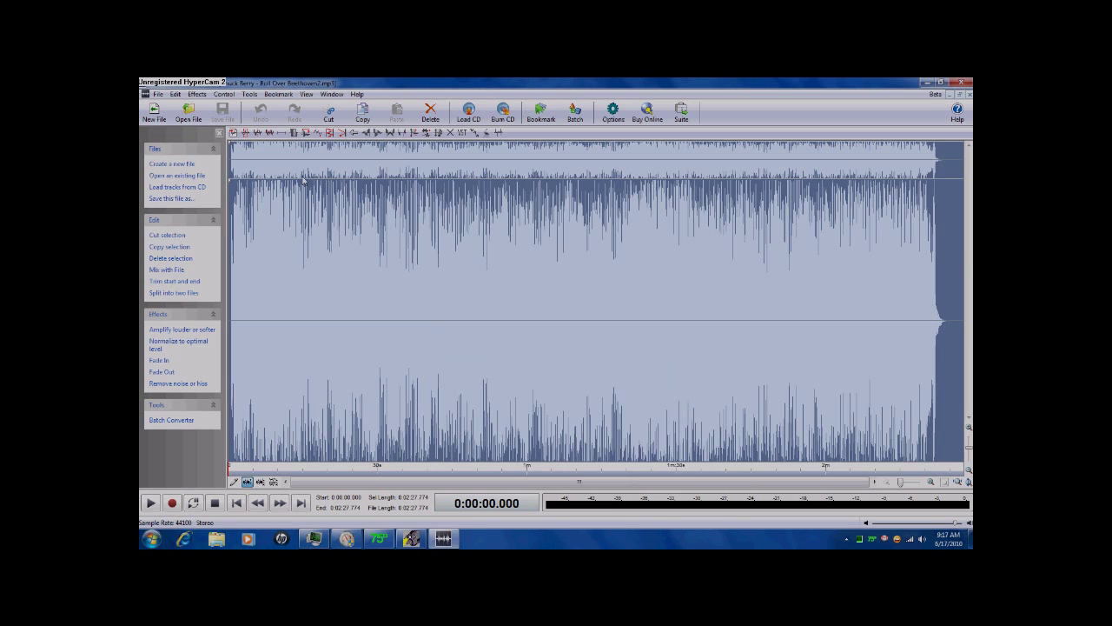
# Close WavePad, Google 'wavepad' in Internet Explorer, open the NCH page and run wpsetup.exe.
pyautogui.hotkey('alt', 'F4')
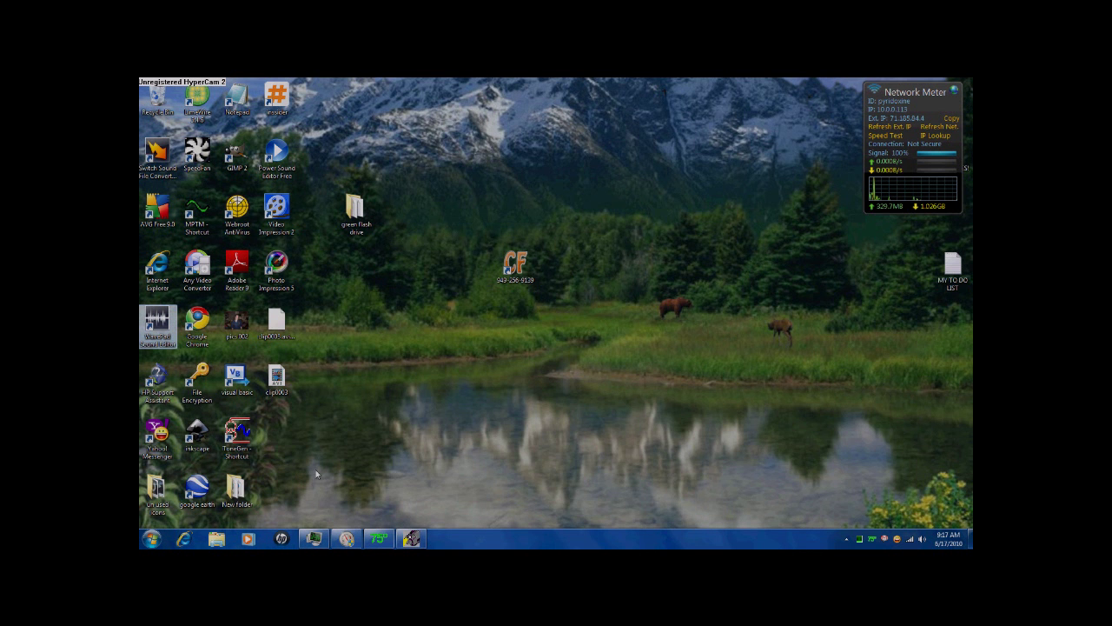
pyautogui.click(183, 540)
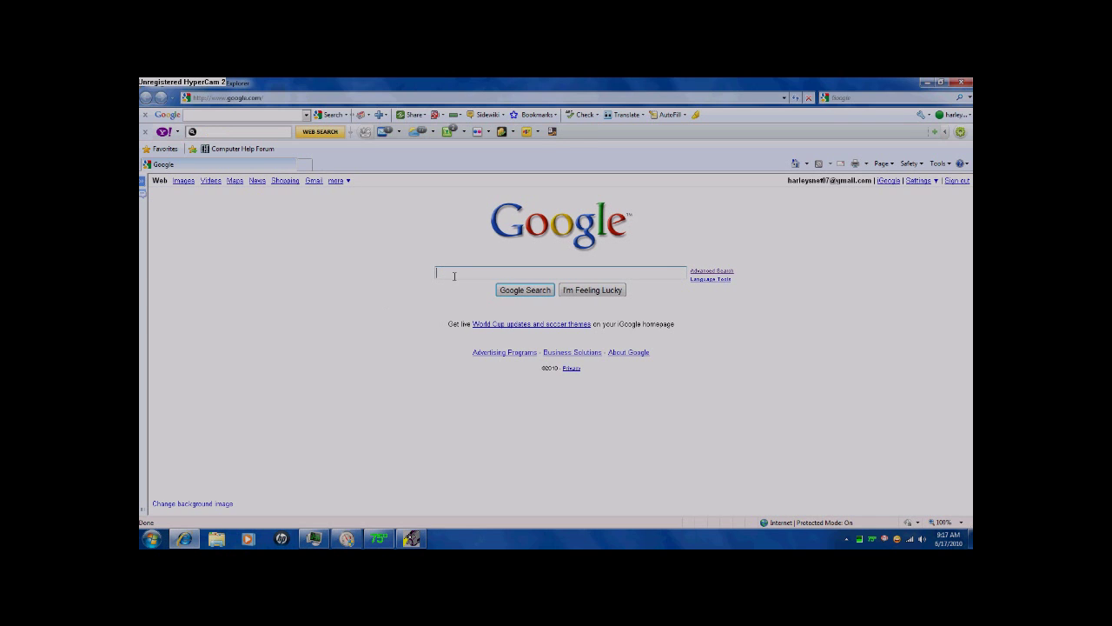
pyautogui.write('wavepad')
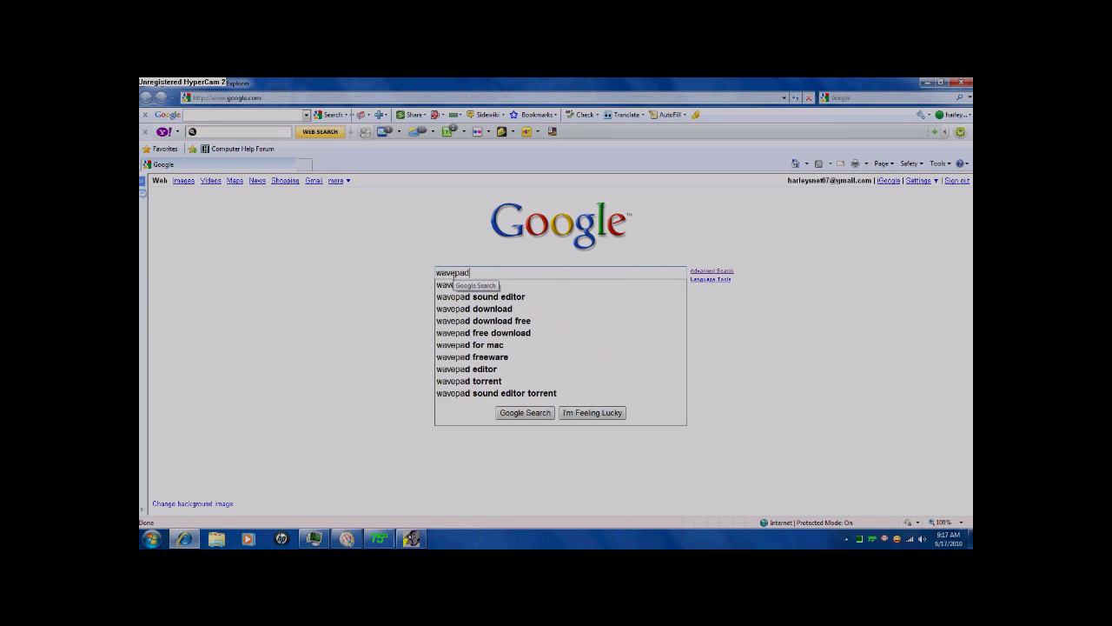
pyautogui.press('Return')
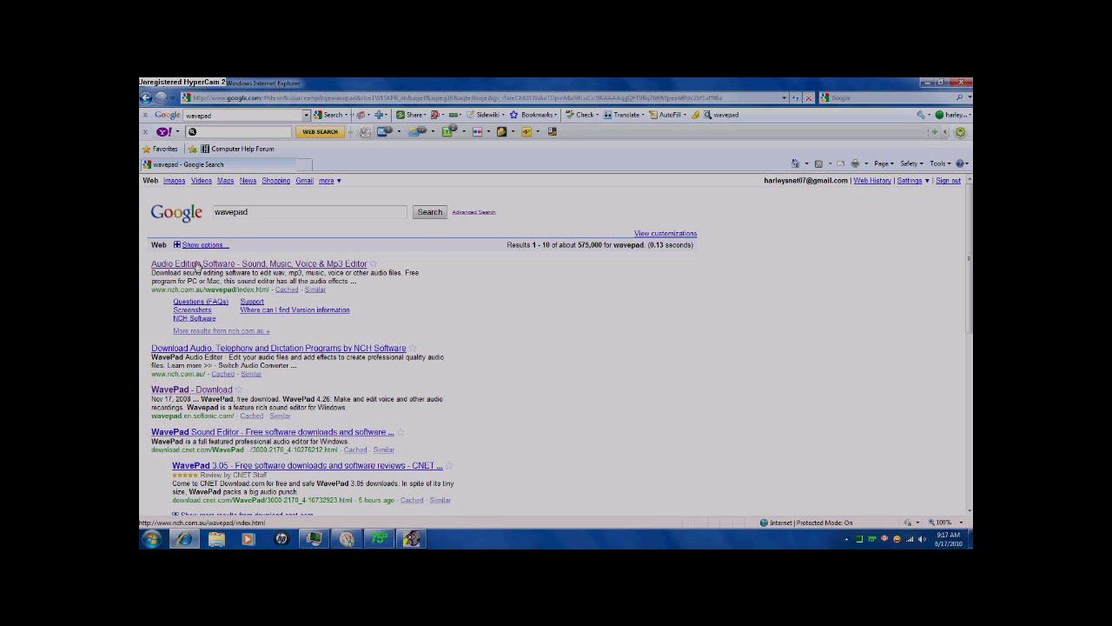
pyautogui.click(329, 264)
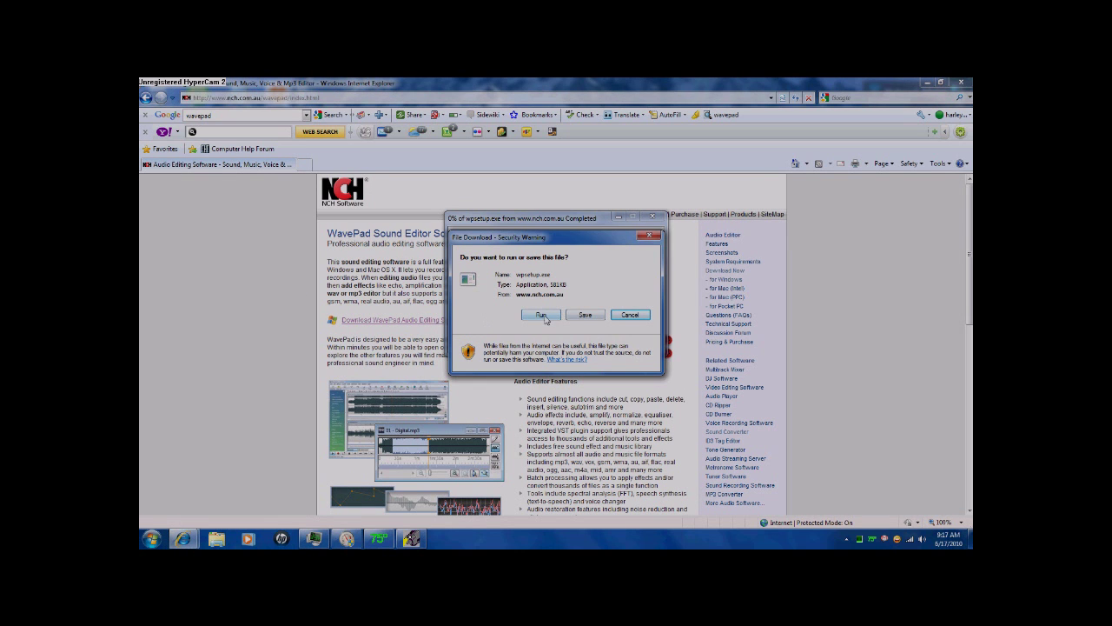
pyautogui.click(542, 316)
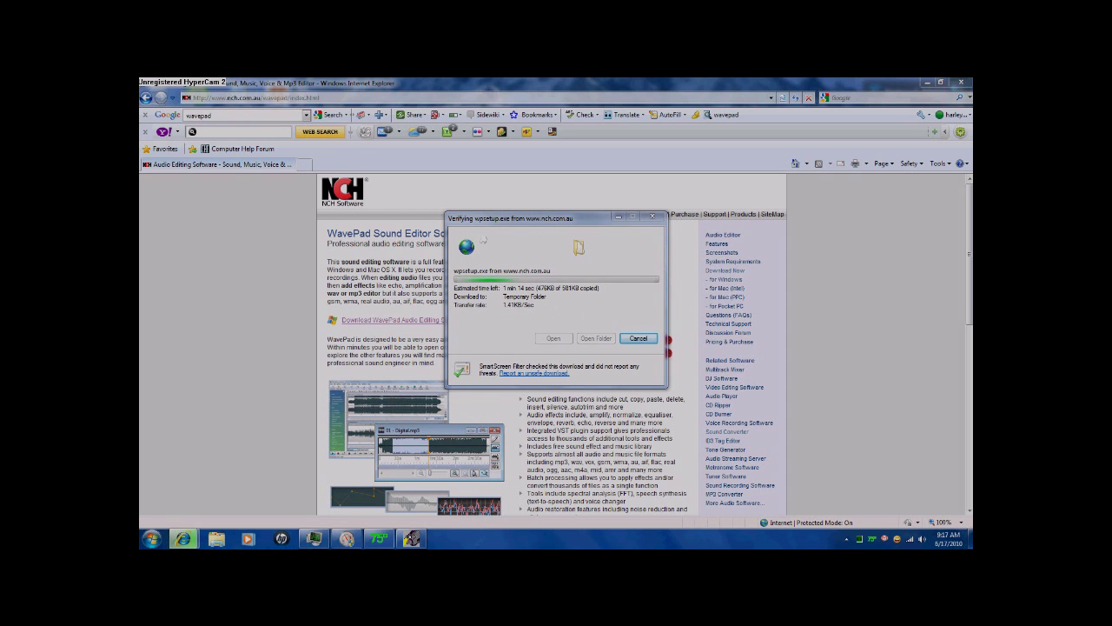
# Close Internet Explorer and open Programs and Features from All Control Panel Items.
pyautogui.click(960, 82)
pyautogui.press('super')
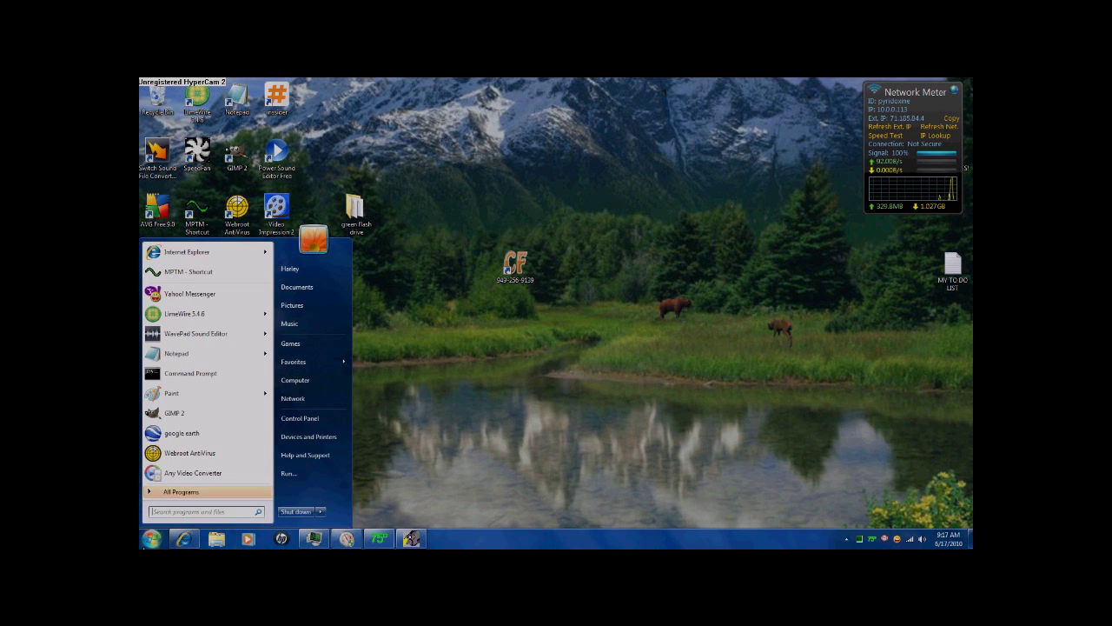
pyautogui.click(286, 418)
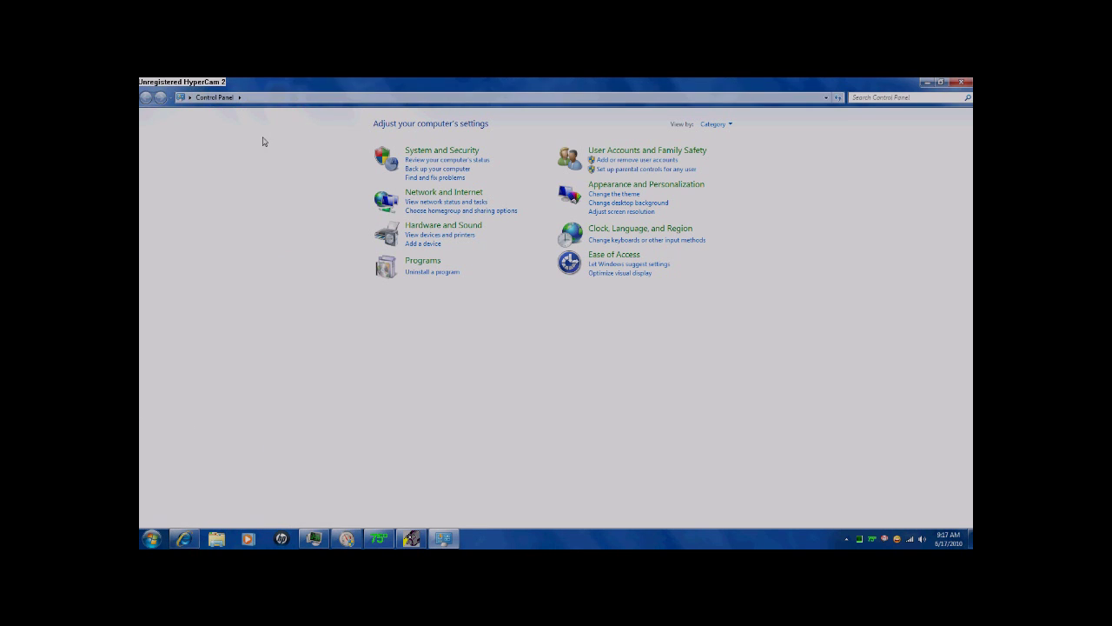
pyautogui.click(239, 97)
pyautogui.click(278, 110)
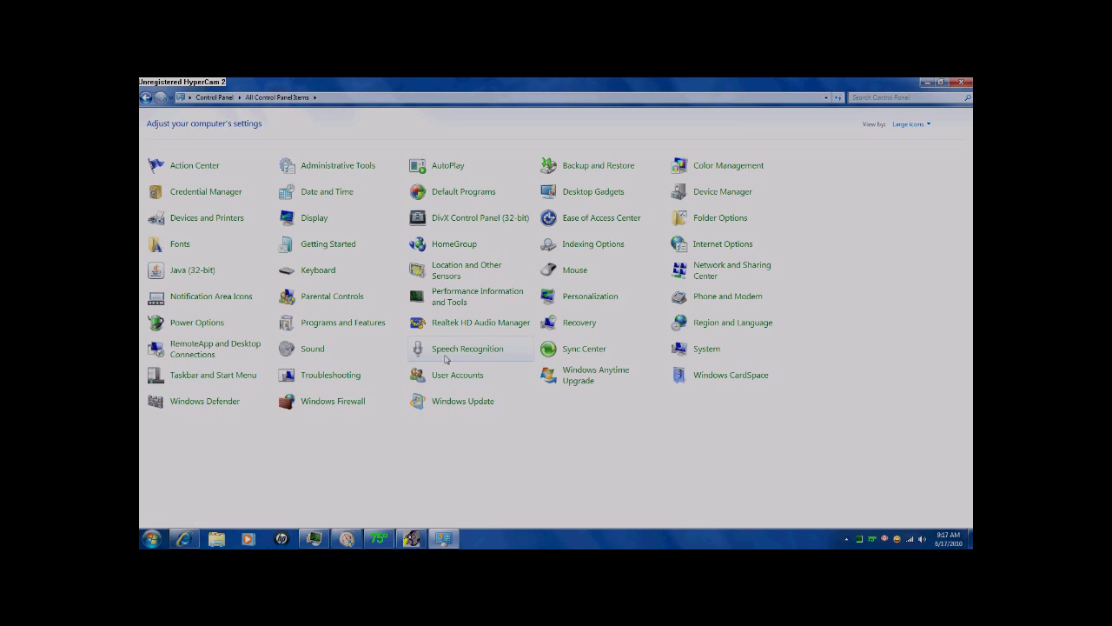
pyautogui.click(363, 324)
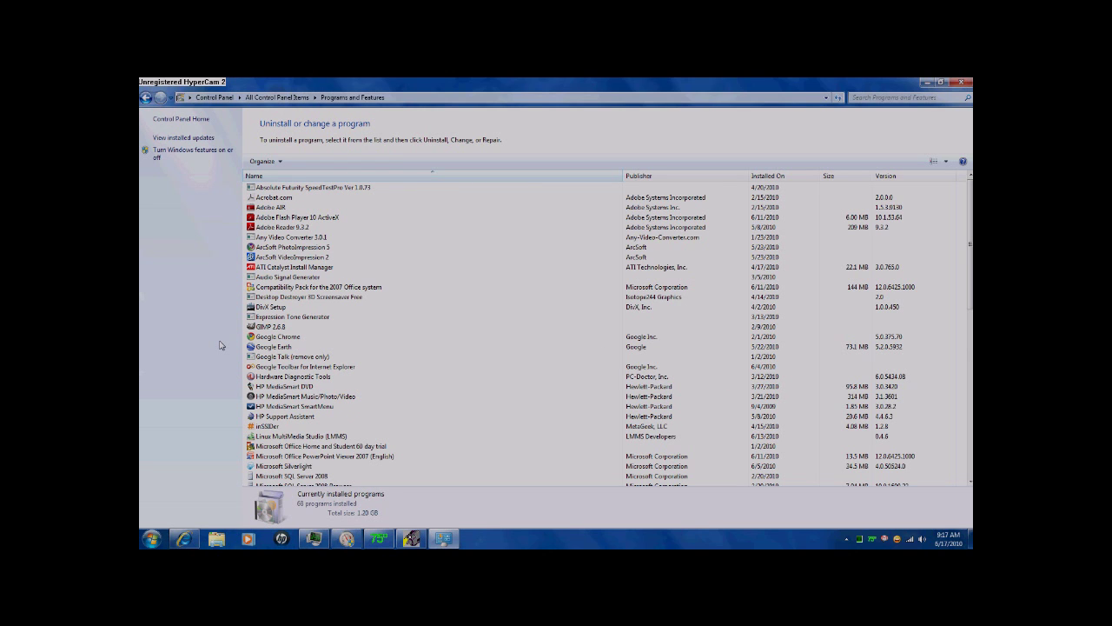
# Downgrade WavePad Sound Editor to the free version and close Programs and Features.
pyautogui.scroll(-13, 304, 331)
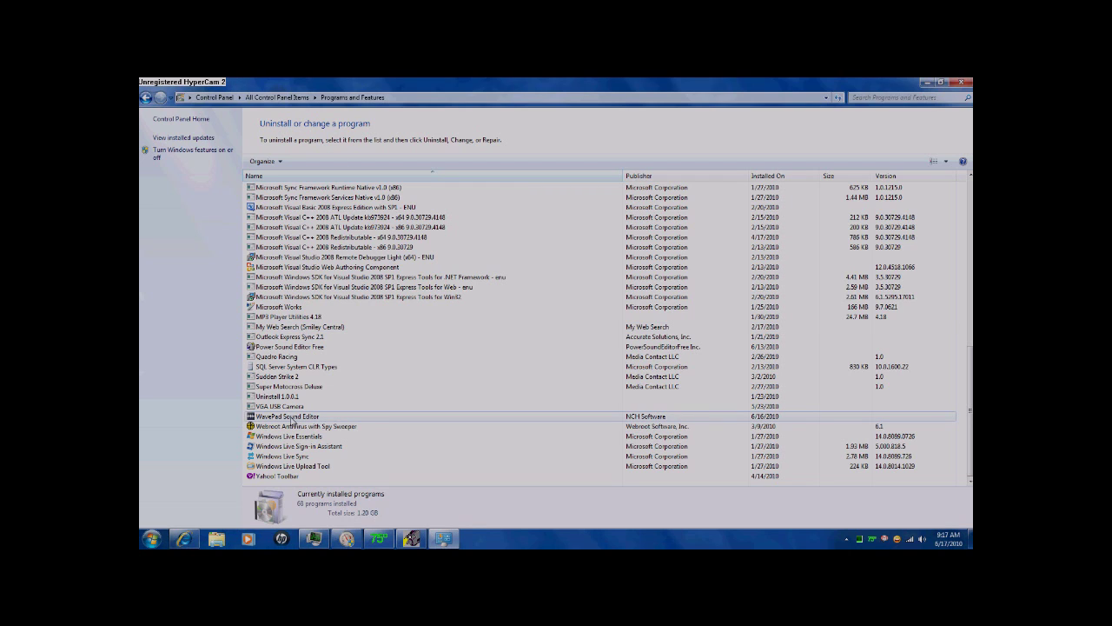
pyautogui.click(292, 418)
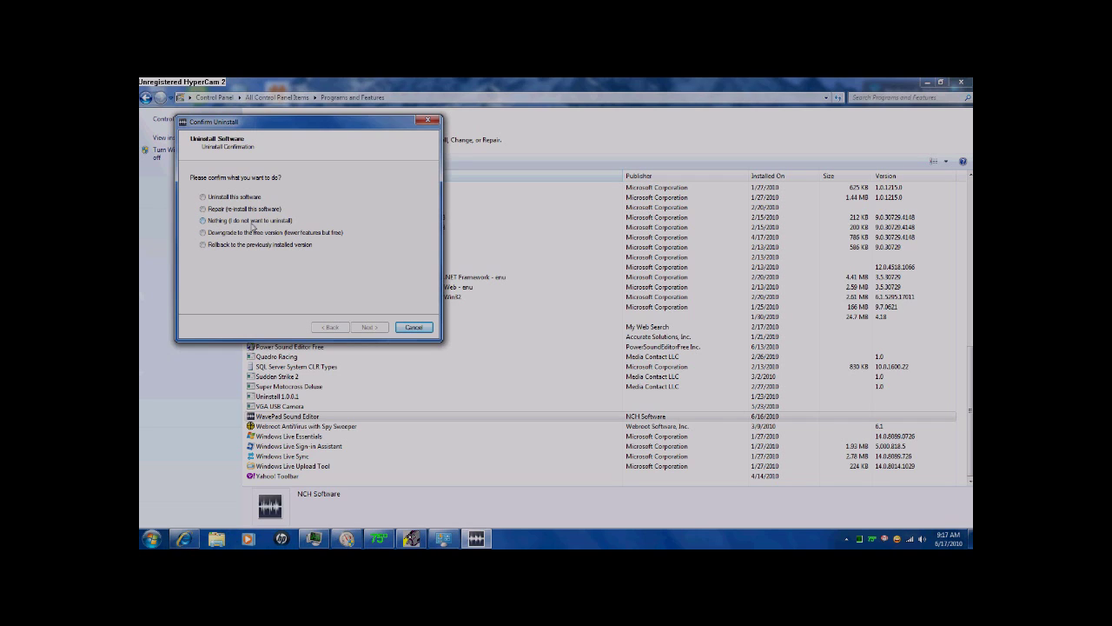
pyautogui.click(203, 233)
pyautogui.click(414, 326)
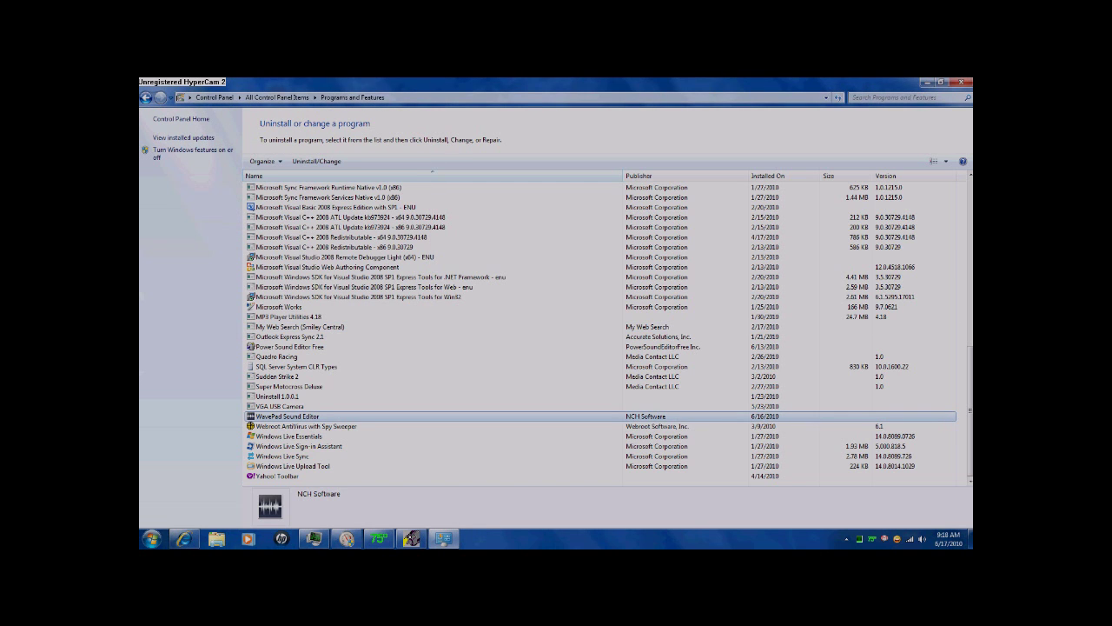
pyautogui.click(961, 82)
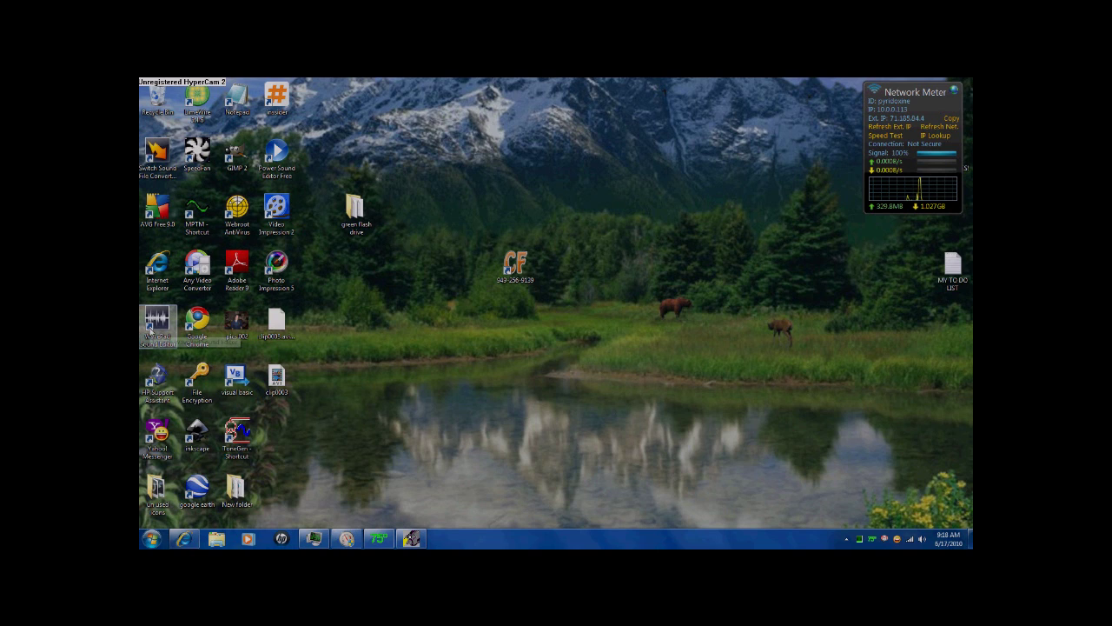
# Relaunch WavePad from its desktop icon and bring up HyperCam's recording window.
pyautogui.doubleClick(145, 327)
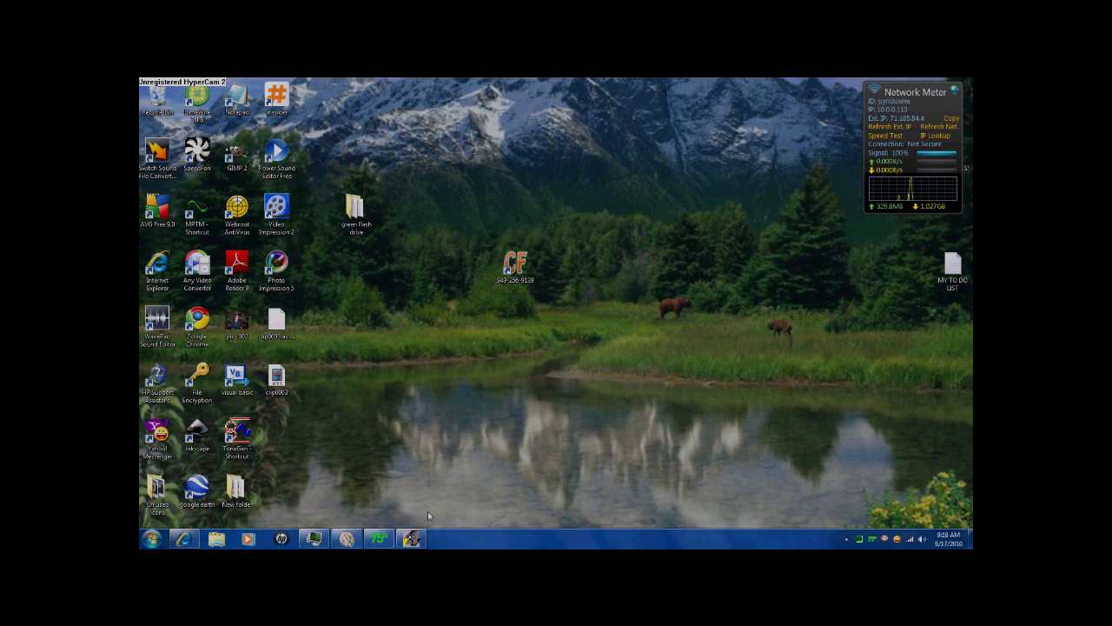
pyautogui.click(411, 539)
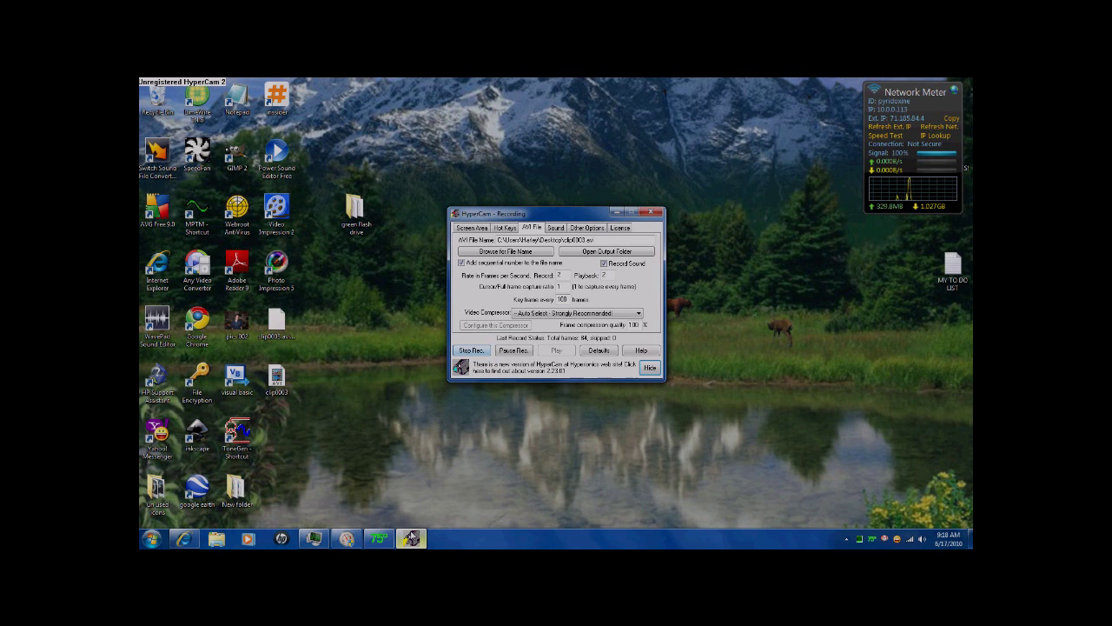